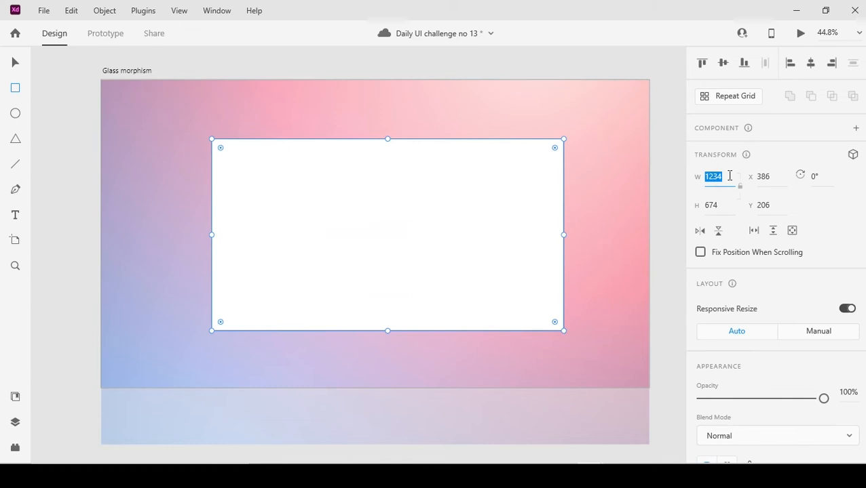
Resize the white rectangle to 1215 by 656 and centre it horizontally and vertically on the artboard.
{"action": "key", "text": "Tab"}
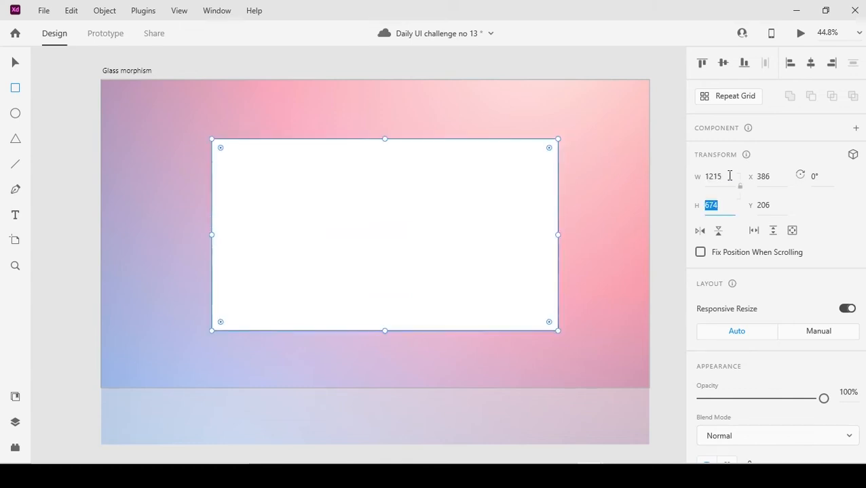
{"action": "key", "text": "Return"}
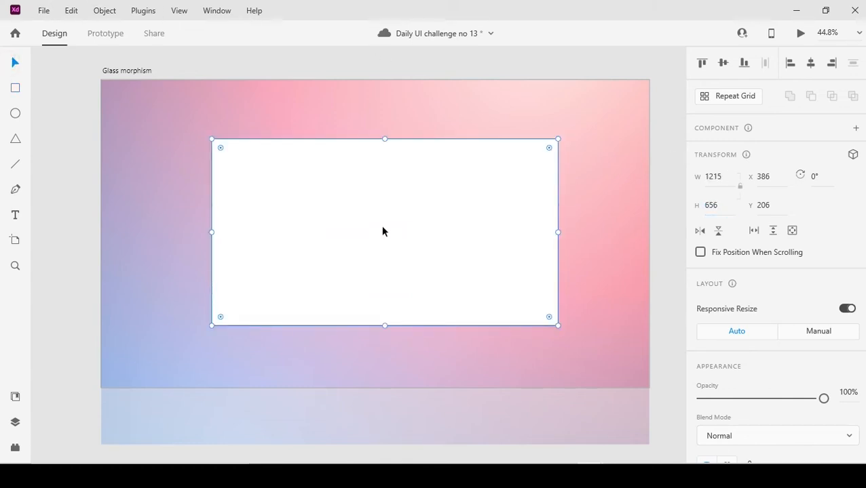
{"action": "left_click", "coordinate": [811, 63]}
{"action": "left_click", "coordinate": [723, 63]}
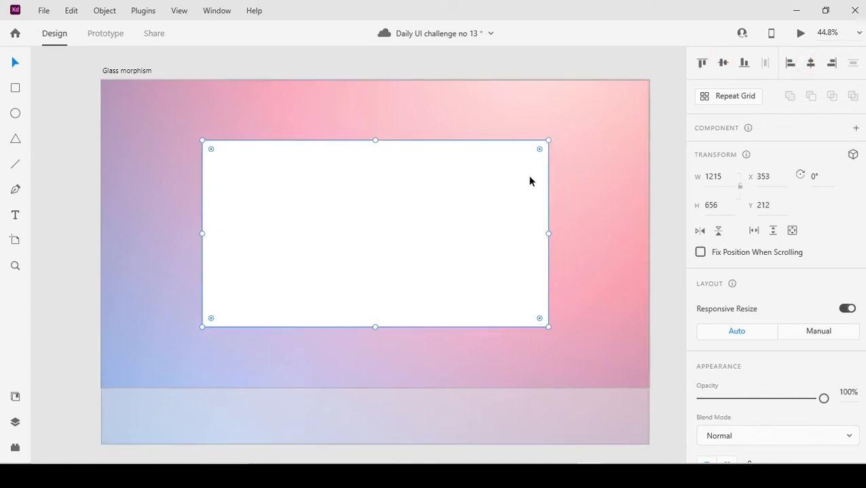
Round the rectangle's corners to a radius of 100 and remove its border.
{"action": "left_click_drag", "start_coordinate": [538, 149], "coordinate": [525, 165]}
{"action": "scroll", "coordinate": [768, 241], "scroll_direction": "down", "scroll_amount": 3}
{"action": "left_click", "coordinate": [760, 342]}
{"action": "type", "text": "100"}
{"action": "left_click", "coordinate": [702, 408]}
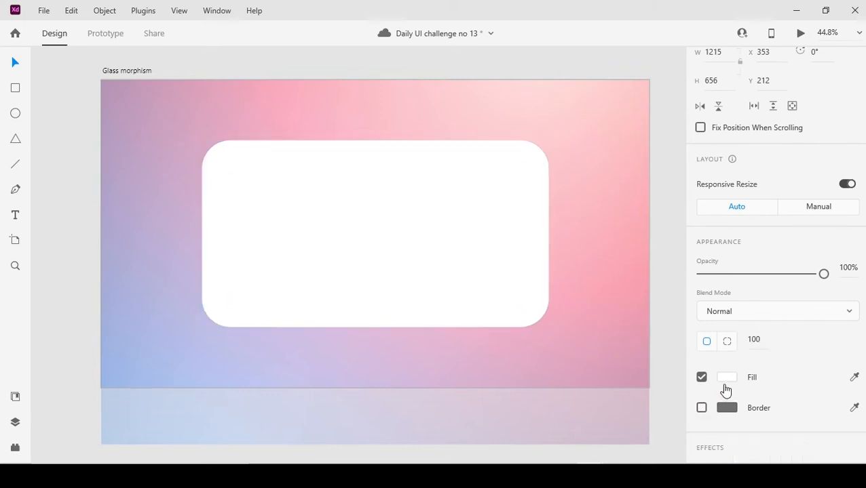
Apply a linear gradient fill to the rectangle, running diagonally from its upper-left corner to its lower-right corner.
{"action": "left_click", "coordinate": [726, 377]}
{"action": "left_click", "coordinate": [569, 265]}
{"action": "left_click", "coordinate": [566, 289]}
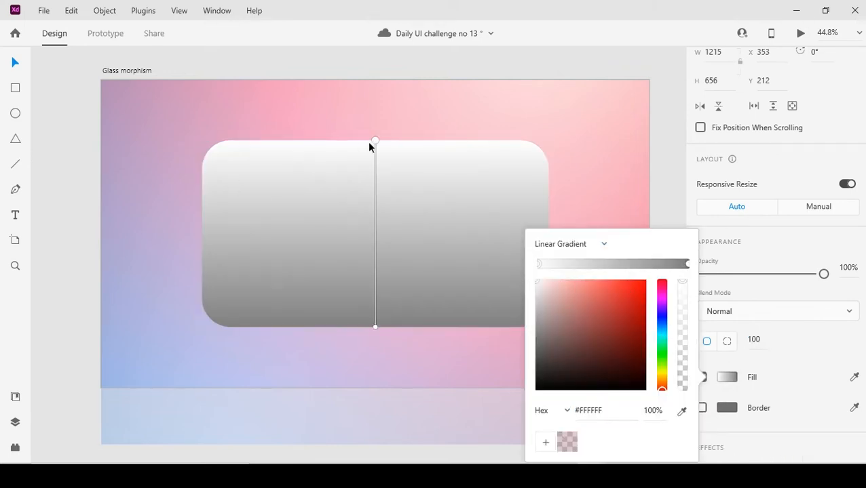
{"action": "left_click_drag", "start_coordinate": [373, 140], "coordinate": [215, 147]}
{"action": "left_click_drag", "start_coordinate": [374, 326], "coordinate": [533, 259]}
Make both gradient stops white #FFFFFF, with a semi-transparent start stop and an end stop at 5% opacity.
{"action": "left_click", "coordinate": [655, 410]}
{"action": "type", "text": "5"}
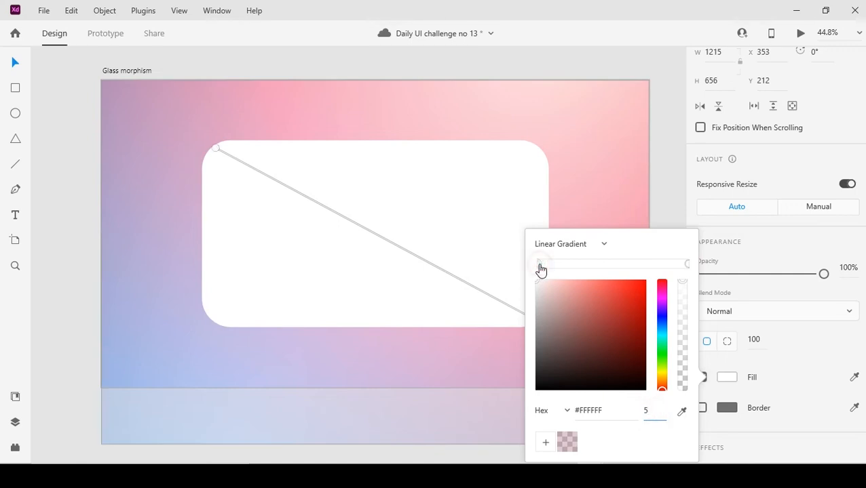
{"action": "key", "text": "Return"}
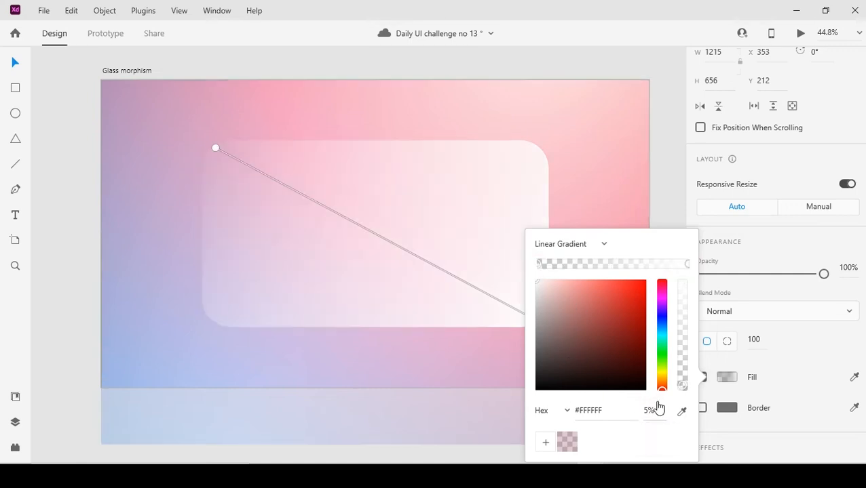
{"action": "type", "text": "0"}
{"action": "key", "text": "Return"}
{"action": "left_click", "coordinate": [688, 263]}
{"action": "left_click", "coordinate": [656, 410]}
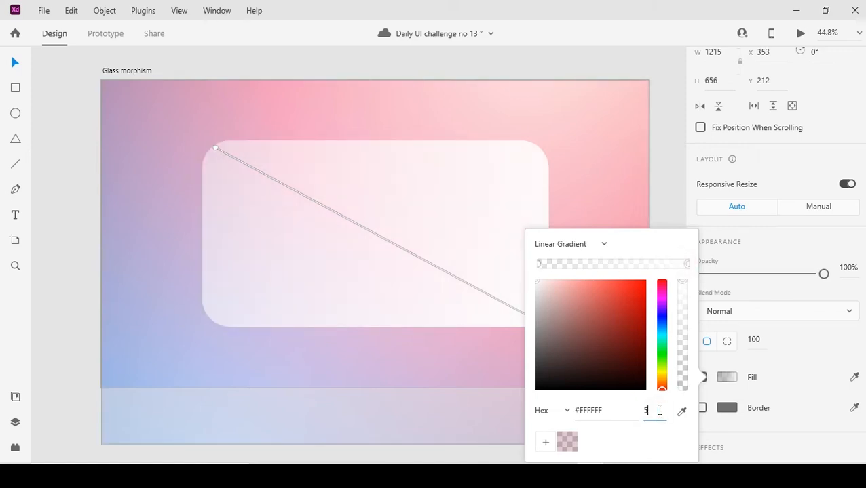
{"action": "type", "text": "5"}
{"action": "key", "text": "Return"}
{"action": "left_click", "coordinate": [401, 433]}
{"action": "left_click", "coordinate": [668, 280]}
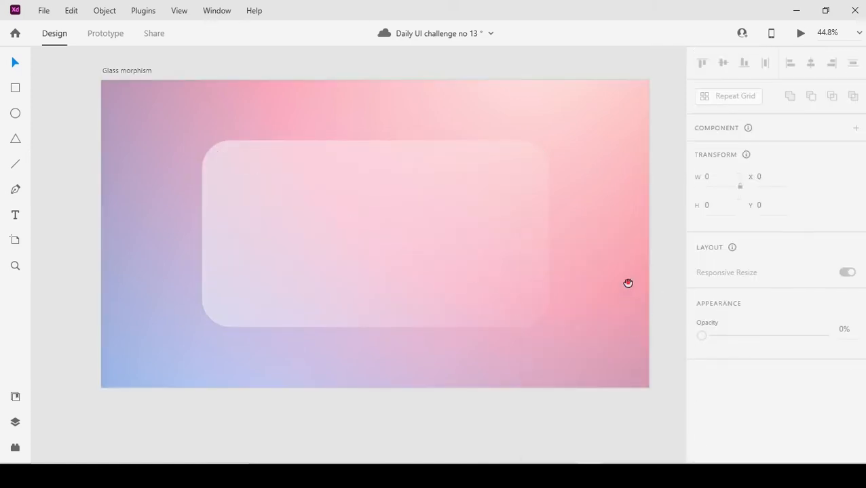
Add a background blur to the rectangle with amount 50, brightness 5 and opacity 100%.
{"action": "scroll", "coordinate": [420, 201], "scroll_direction": "down", "scroll_amount": 1}
{"action": "left_click", "coordinate": [419, 201]}
{"action": "scroll", "coordinate": [780, 299], "scroll_direction": "down", "scroll_amount": 2}
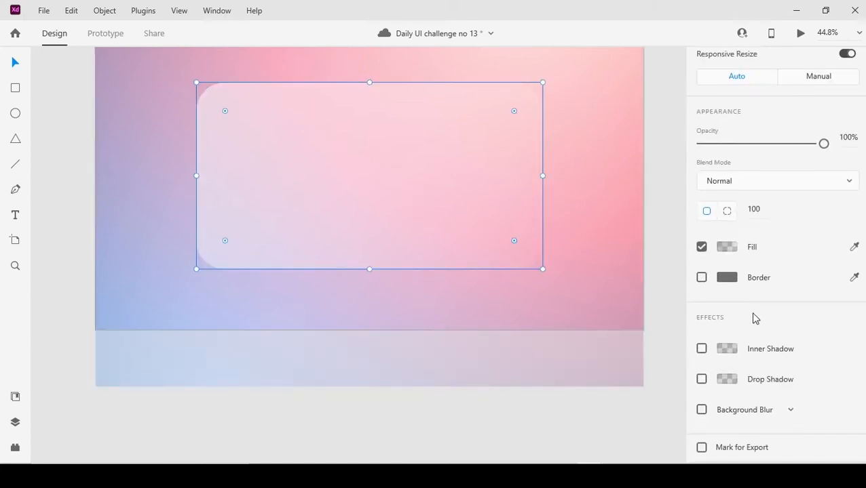
{"action": "left_click", "coordinate": [702, 411]}
{"action": "scroll", "coordinate": [780, 413], "scroll_direction": "down", "scroll_amount": 2}
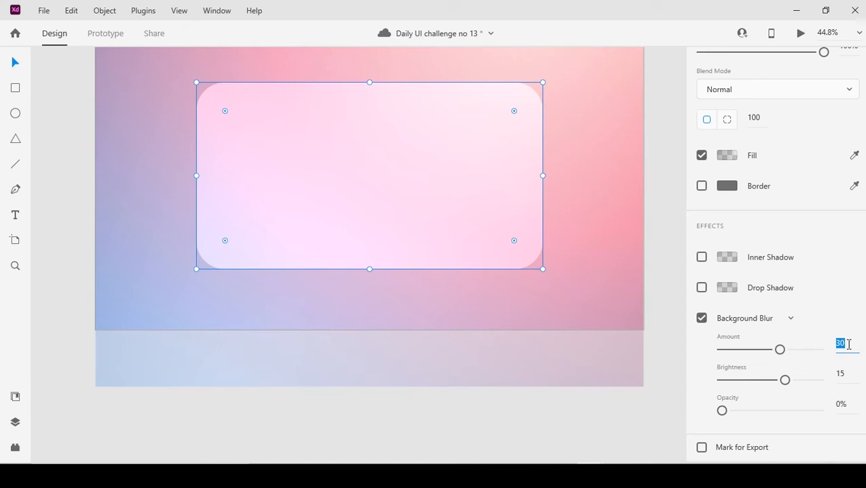
{"action": "left_click", "coordinate": [844, 377]}
{"action": "type", "text": "5"}
{"action": "left_click", "coordinate": [847, 409]}
{"action": "type", "text": "100"}
{"action": "key", "text": "Return"}
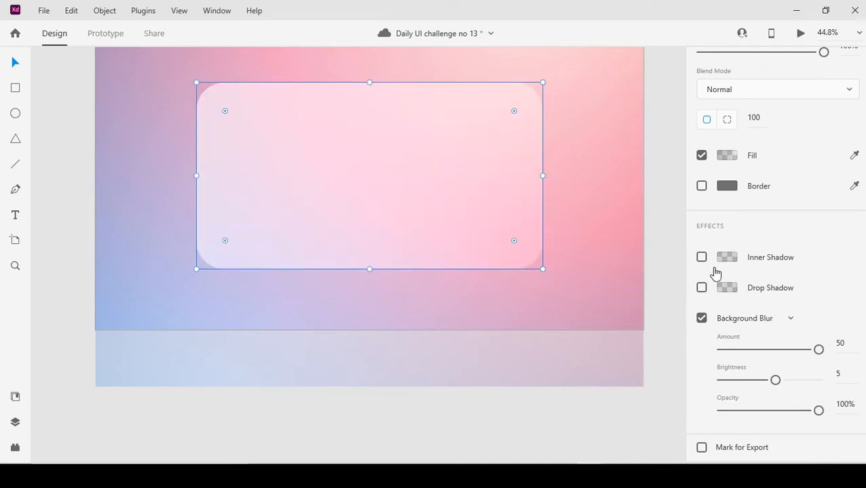
Add a white #FFFFFF inner shadow to the rectangle at X -12, Y -12 and blur 50.
{"action": "left_click", "coordinate": [701, 258]}
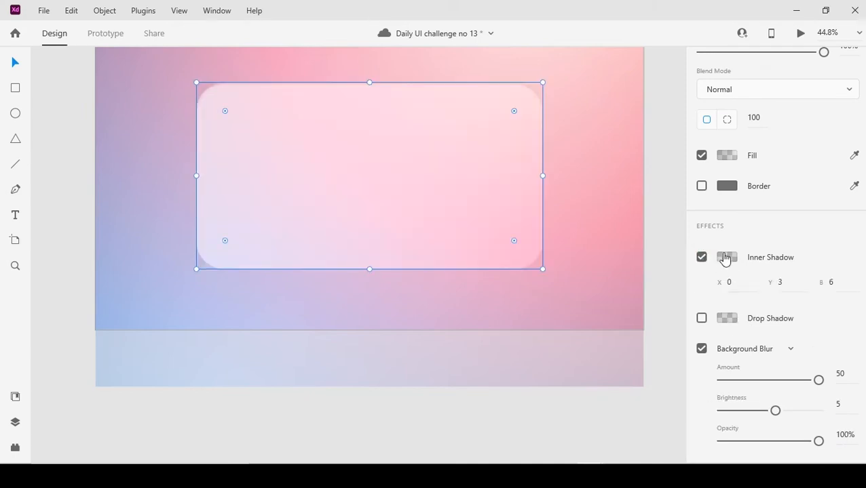
{"action": "left_click", "coordinate": [840, 284]}
{"action": "key", "text": "Return"}
{"action": "left_click", "coordinate": [787, 287]}
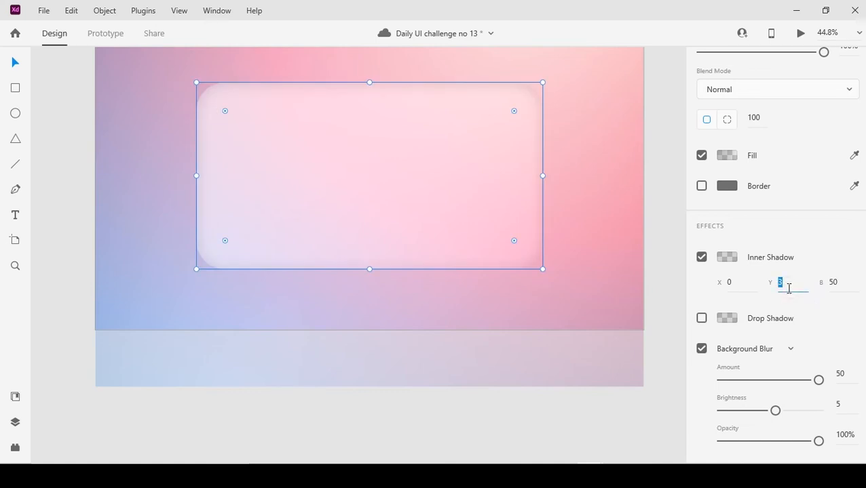
{"action": "left_click", "coordinate": [746, 283]}
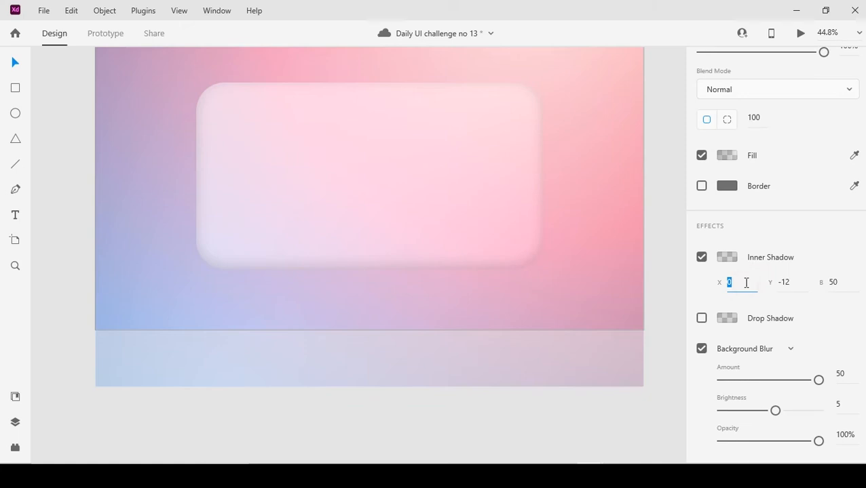
{"action": "key", "text": "Return"}
{"action": "left_click", "coordinate": [727, 257]}
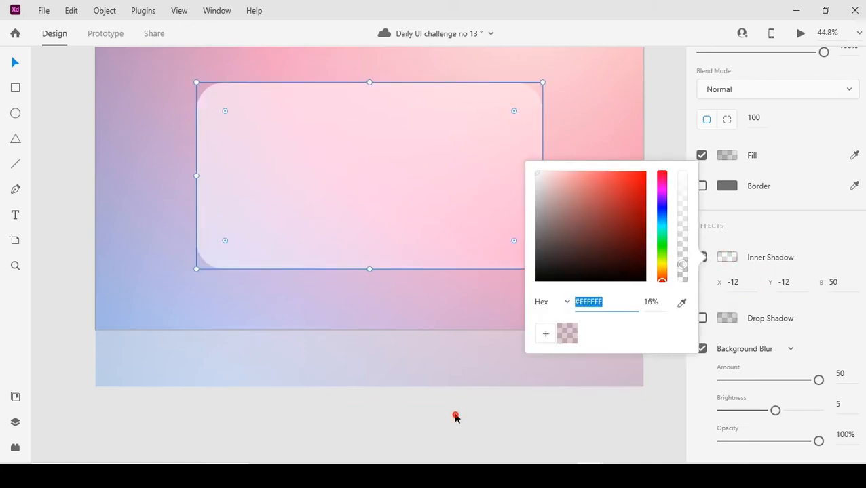
Copy and paste the rectangle in place, and turn off the fill of the copy.
{"action": "left_click", "coordinate": [401, 196]}
{"action": "right_click", "coordinate": [402, 196]}
{"action": "left_click", "coordinate": [433, 30]}
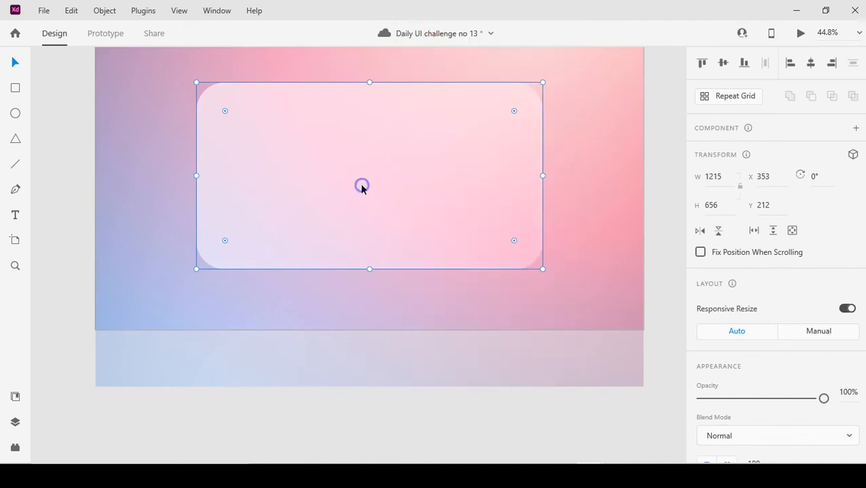
{"action": "right_click", "coordinate": [369, 173]}
{"action": "left_click", "coordinate": [394, 71]}
{"action": "scroll", "coordinate": [728, 299], "scroll_direction": "down", "scroll_amount": 5}
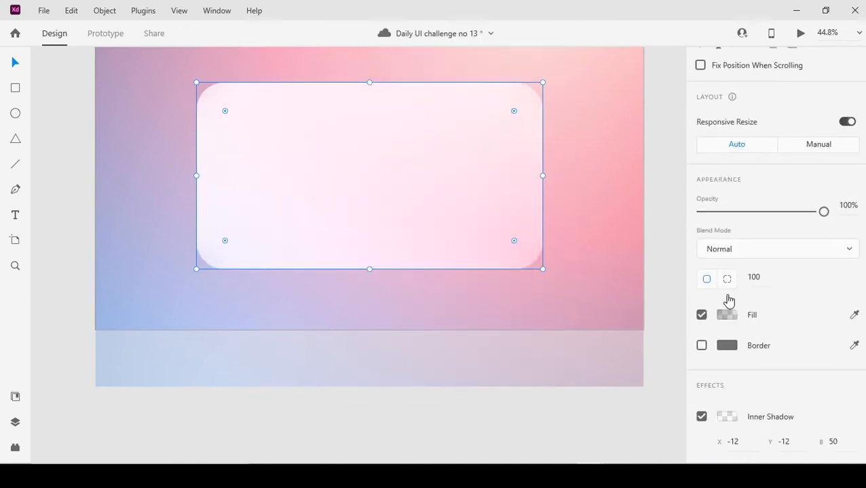
{"action": "left_click", "coordinate": [702, 315]}
Set the copied rectangle's inner shadow offsets to X 12 and Y 12.
{"action": "scroll", "coordinate": [745, 318], "scroll_direction": "down", "scroll_amount": 3}
{"action": "left_click", "coordinate": [743, 319]}
{"action": "type", "text": "12"}
{"action": "left_click", "coordinate": [791, 320]}
{"action": "type", "text": "12"}
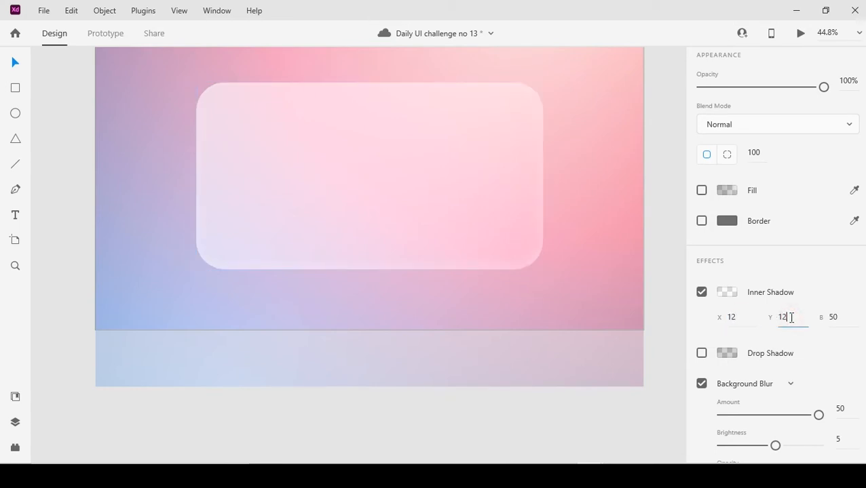
Colour the copy's inner shadow by sampling the background pink, darkening it to #BF7E96 and lowering its opacity to 43%.
{"action": "left_click", "coordinate": [729, 296]}
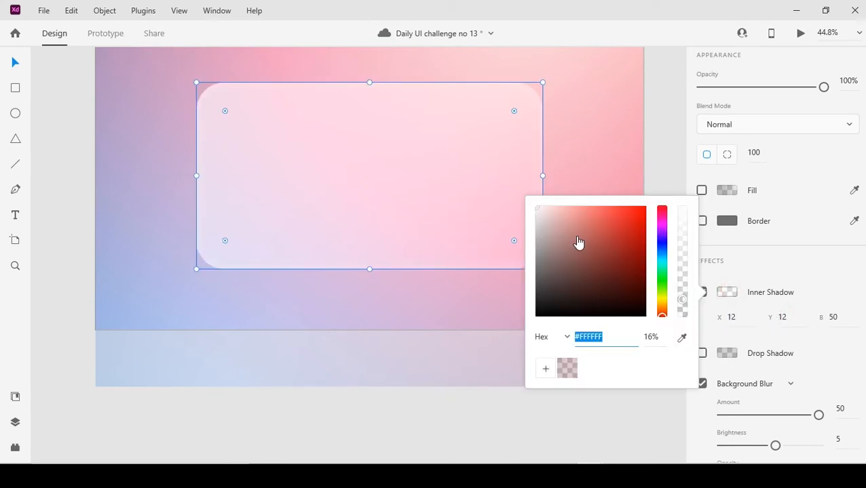
{"action": "left_click", "coordinate": [356, 415]}
{"action": "scroll", "coordinate": [391, 262], "scroll_direction": "up", "scroll_amount": 1}
{"action": "scroll", "coordinate": [391, 263], "scroll_direction": "left", "scroll_amount": 1}
{"action": "left_click", "coordinate": [445, 225]}
{"action": "scroll", "coordinate": [763, 306], "scroll_direction": "down", "scroll_amount": 3}
{"action": "scroll", "coordinate": [753, 339], "scroll_direction": "down", "scroll_amount": 2}
{"action": "left_click", "coordinate": [727, 292]}
{"action": "left_click", "coordinate": [682, 337]}
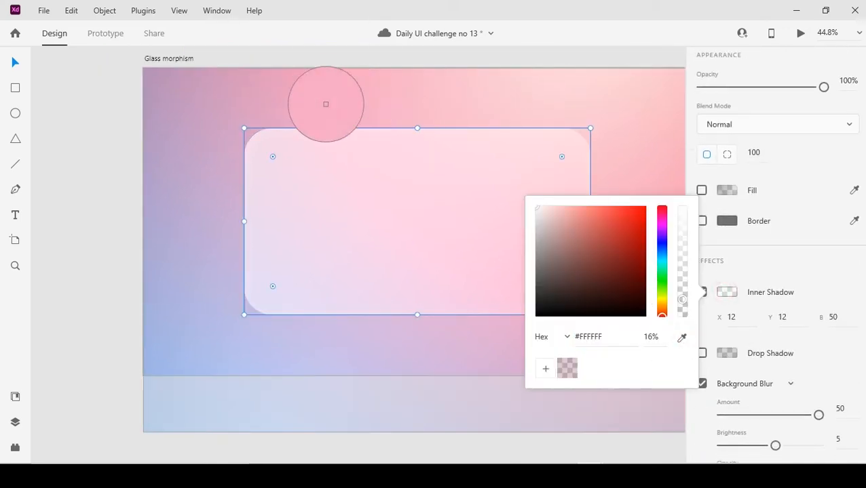
{"action": "left_click", "coordinate": [317, 95]}
{"action": "left_click", "coordinate": [574, 234]}
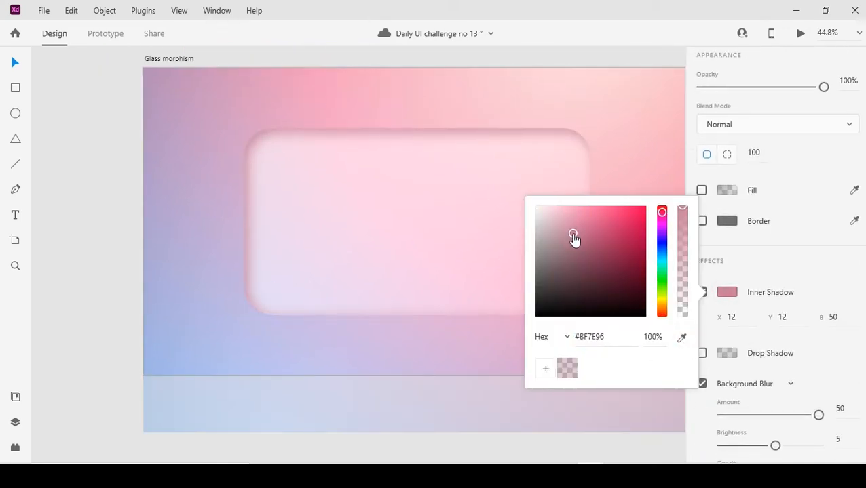
{"action": "left_click_drag", "start_coordinate": [685, 257], "coordinate": [686, 274]}
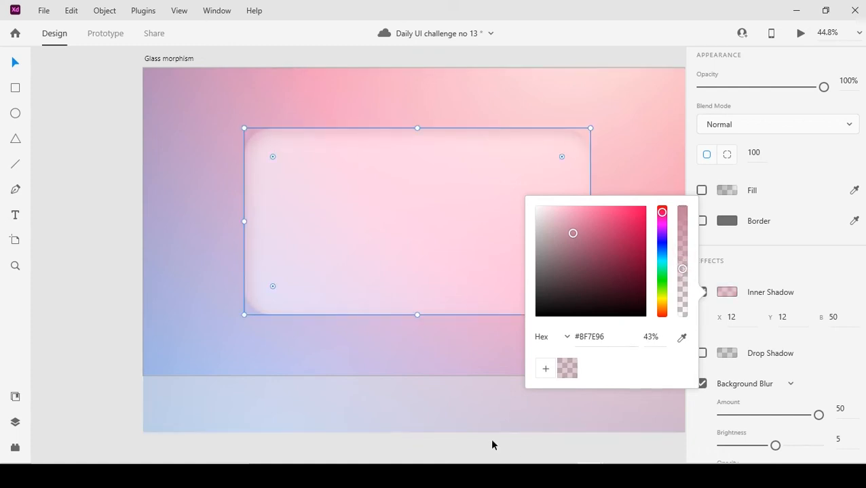
{"action": "left_click", "coordinate": [481, 438]}
{"action": "left_click_drag", "start_coordinate": [465, 374], "coordinate": [438, 332]}
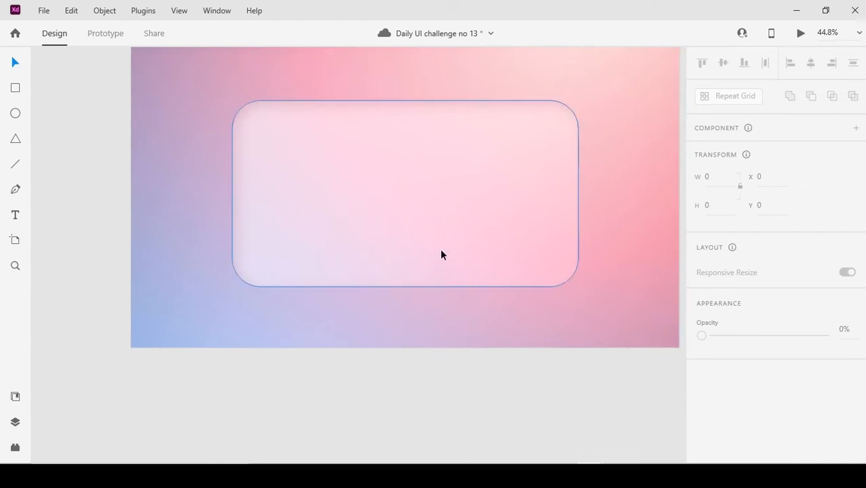
Raise the opacity of Rectangle 3's white inner shadow to 74%.
{"action": "left_click", "coordinate": [440, 253]}
{"action": "scroll", "coordinate": [802, 351], "scroll_direction": "down", "scroll_amount": 4}
{"action": "left_click", "coordinate": [15, 422]}
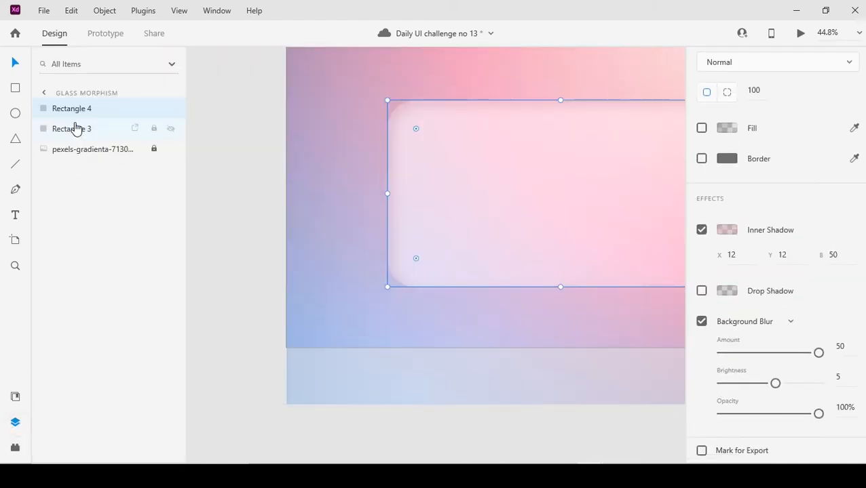
{"action": "left_click", "coordinate": [71, 129]}
{"action": "scroll", "coordinate": [665, 331], "scroll_direction": "down", "scroll_amount": 2}
{"action": "scroll", "coordinate": [731, 208], "scroll_direction": "down", "scroll_amount": 5}
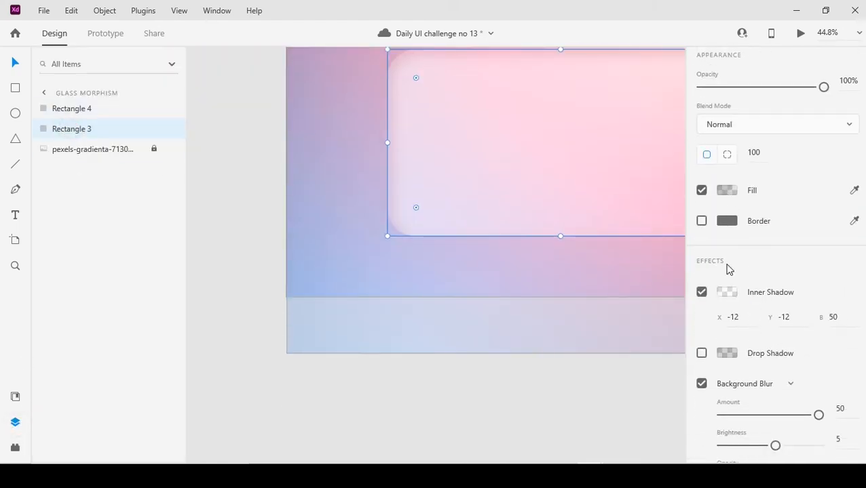
{"action": "left_click", "coordinate": [727, 293]}
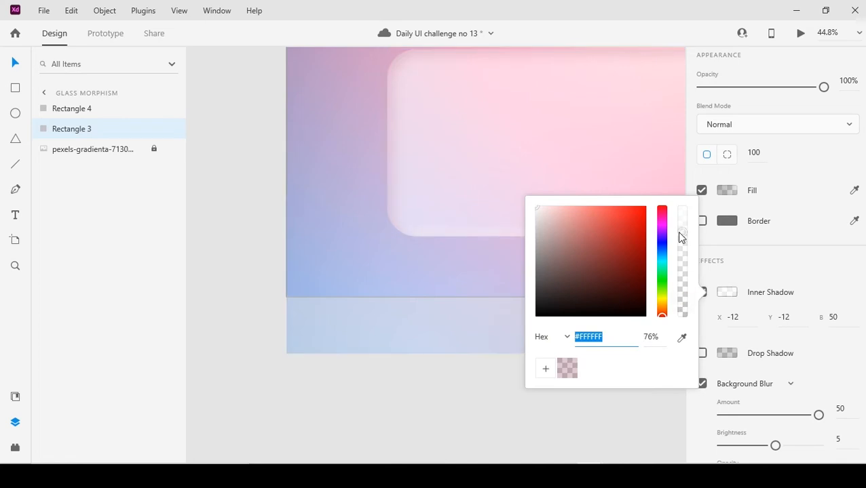
{"action": "left_click", "coordinate": [596, 400]}
{"action": "left_click_drag", "start_coordinate": [600, 397], "coordinate": [462, 459]}
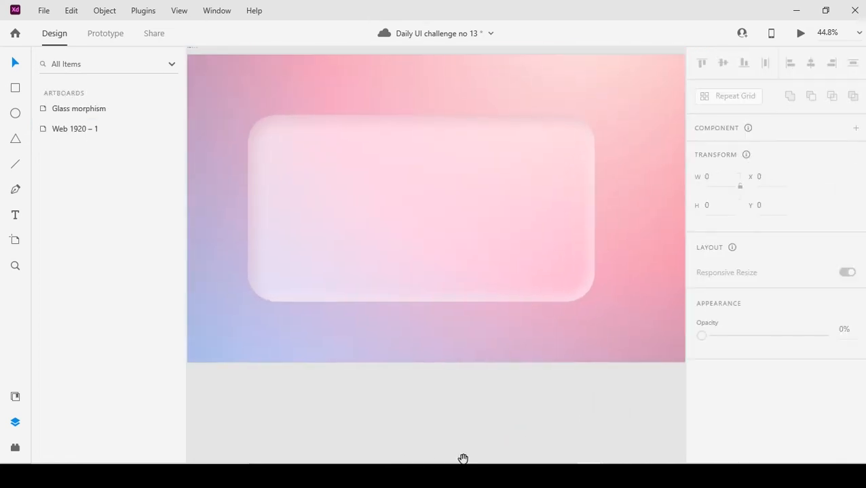
Set the opacity of Rectangle 3's white inner shadow to 55%.
{"action": "left_click", "coordinate": [432, 209]}
{"action": "left_click", "coordinate": [71, 129]}
{"action": "scroll", "coordinate": [779, 334], "scroll_direction": "down", "scroll_amount": 4}
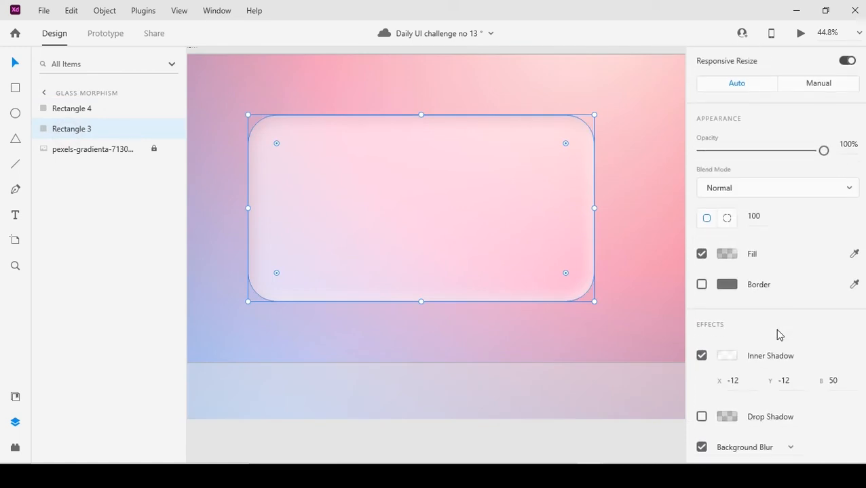
{"action": "left_click", "coordinate": [729, 354]}
{"action": "left_click", "coordinate": [664, 400]}
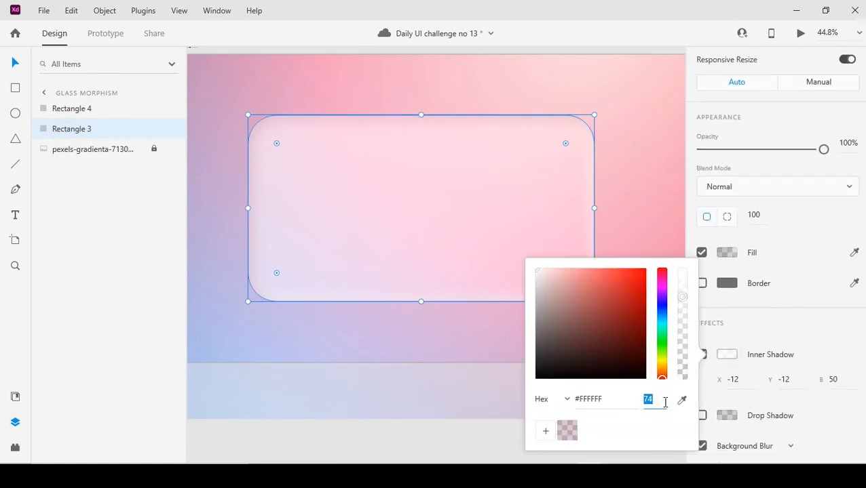
{"action": "type", "text": "55"}
{"action": "key", "text": "Return"}
{"action": "left_click", "coordinate": [392, 402]}
{"action": "left_click_drag", "start_coordinate": [401, 219], "coordinate": [421, 233]}
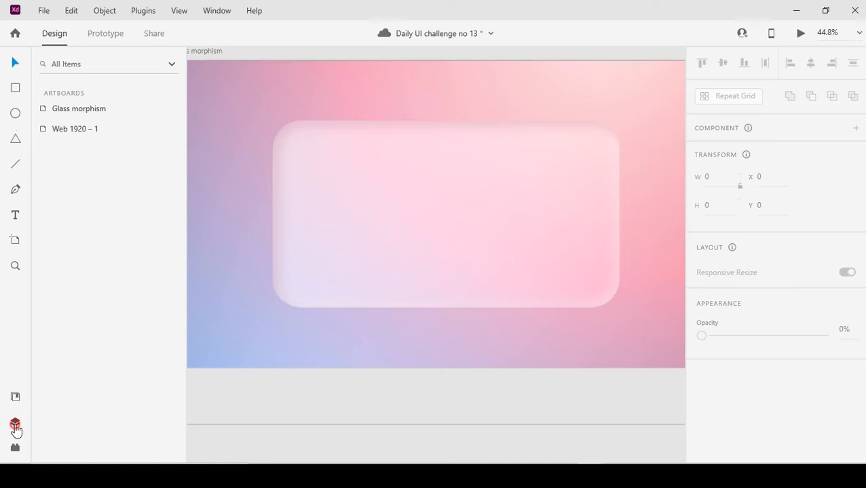
{"action": "left_click", "coordinate": [15, 422]}
{"action": "left_click_drag", "start_coordinate": [293, 233], "coordinate": [394, 246]}
Draw a 268 by 268 circle over the glass card's upper-left corner and send it behind the card.
{"action": "key", "text": "t"}
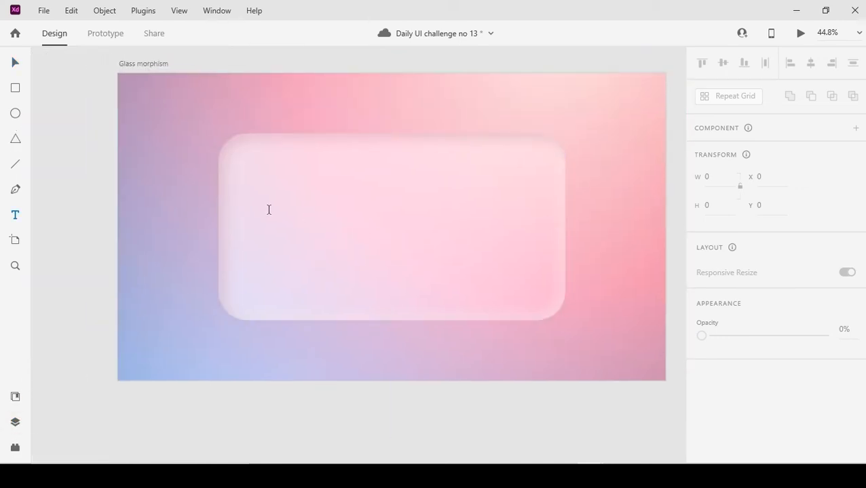
{"action": "left_click", "coordinate": [16, 114]}
{"action": "left_click_drag", "start_coordinate": [213, 132], "coordinate": [253, 181]}
{"action": "left_click", "coordinate": [15, 62]}
{"action": "left_click_drag", "start_coordinate": [212, 138], "coordinate": [223, 146]}
{"action": "key", "text": "ctrl+["}
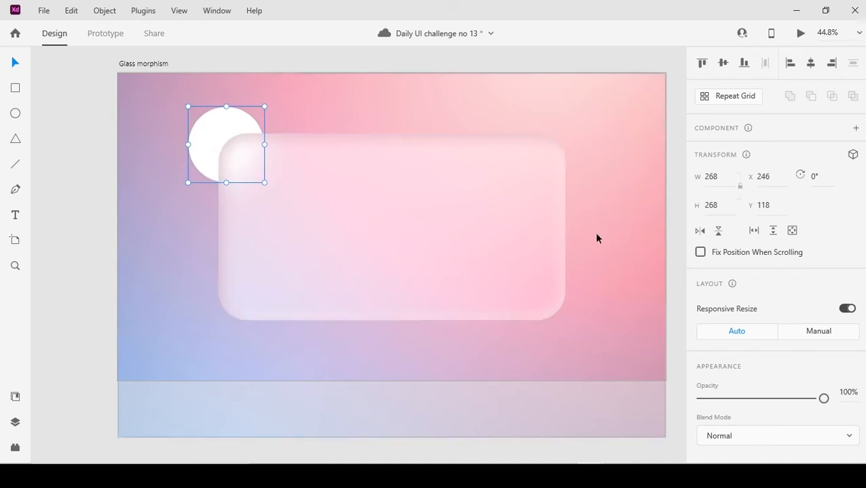
Remove the circle's border and fill it with a pink sampled from the background, saturated to #CB5293.
{"action": "scroll", "coordinate": [706, 317], "scroll_direction": "down", "scroll_amount": 3}
{"action": "left_click", "coordinate": [703, 315]}
{"action": "scroll", "coordinate": [821, 290], "scroll_direction": "down", "scroll_amount": 1}
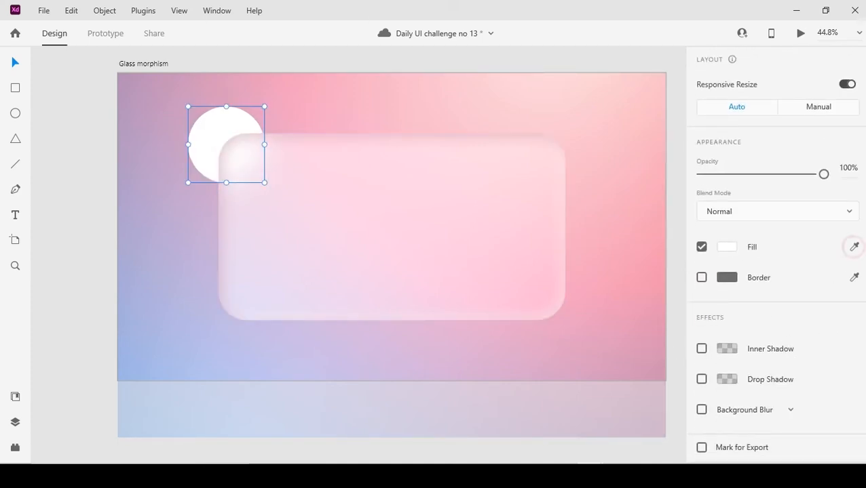
{"action": "left_click", "coordinate": [648, 373]}
{"action": "left_click", "coordinate": [726, 250]}
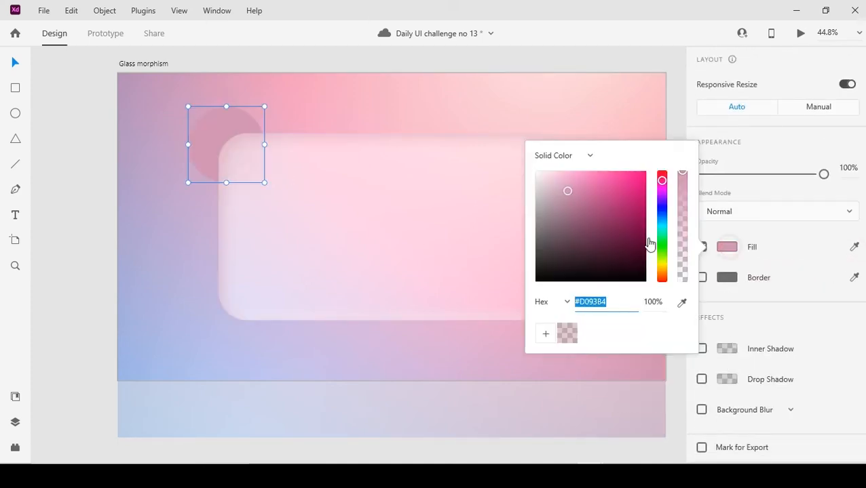
{"action": "left_click_drag", "start_coordinate": [569, 193], "coordinate": [601, 195]}
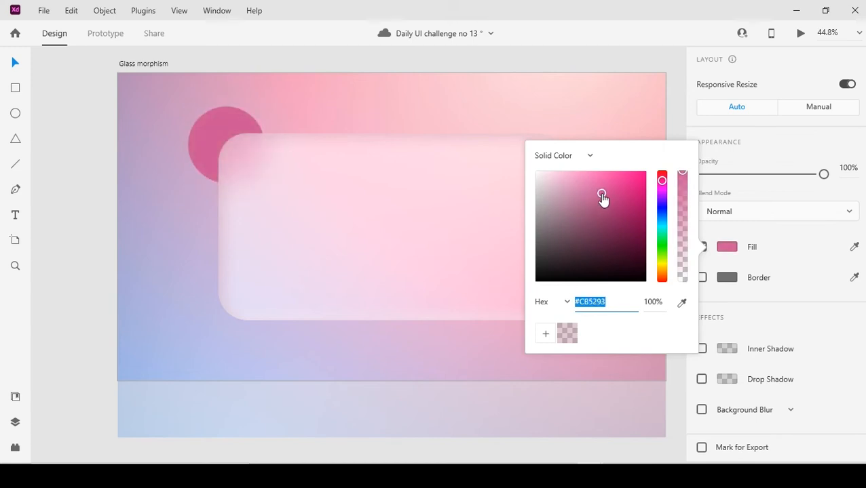
Duplicate the pink circle at the card's upper-right corner and scale the copy down slightly.
{"action": "left_click", "coordinate": [211, 137]}
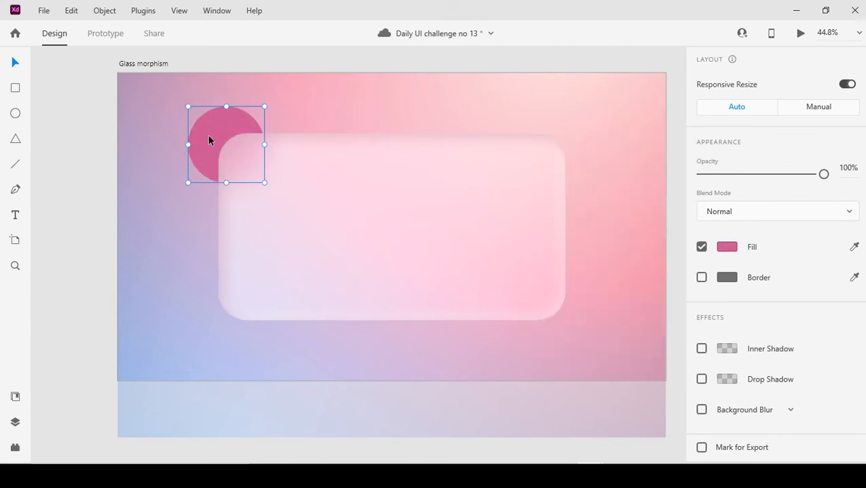
{"action": "left_click_drag", "start_coordinate": [215, 140], "coordinate": [548, 141]}
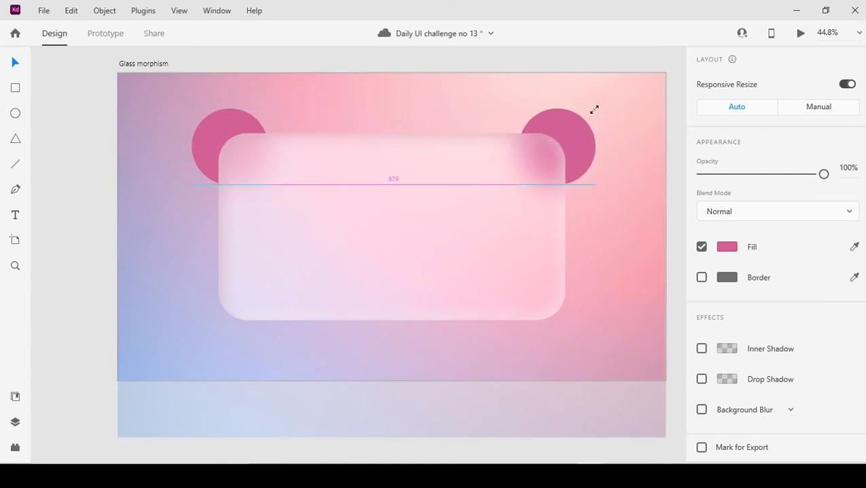
{"action": "left_click_drag", "start_coordinate": [593, 110], "coordinate": [592, 112]}
Fill the upper-right circle with the blue sampled from the background's lower-left area, made more saturated.
{"action": "left_click", "coordinate": [854, 246]}
{"action": "left_click", "coordinate": [135, 360]}
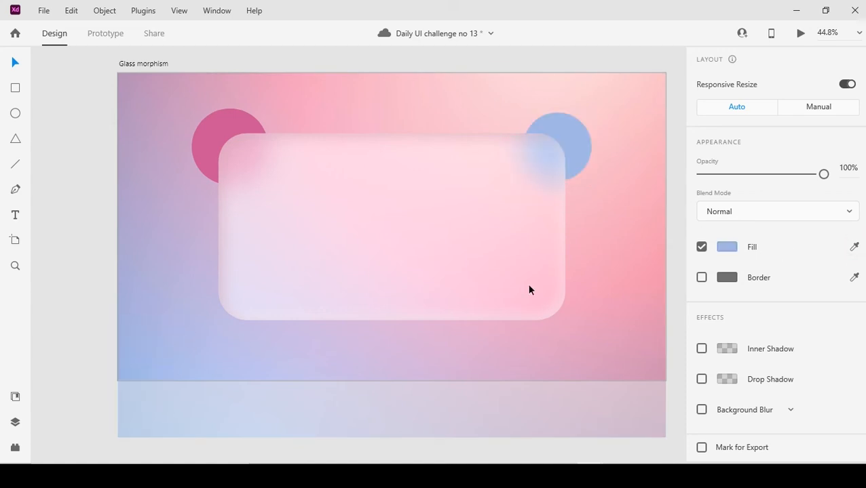
{"action": "left_click", "coordinate": [724, 248]}
{"action": "left_click_drag", "start_coordinate": [565, 187], "coordinate": [590, 185]}
Duplicate the blue circle straight down at the card's lower-right corner and scale the copy down slightly.
{"action": "left_click", "coordinate": [572, 126]}
{"action": "left_click_drag", "start_coordinate": [572, 125], "coordinate": [572, 290]}
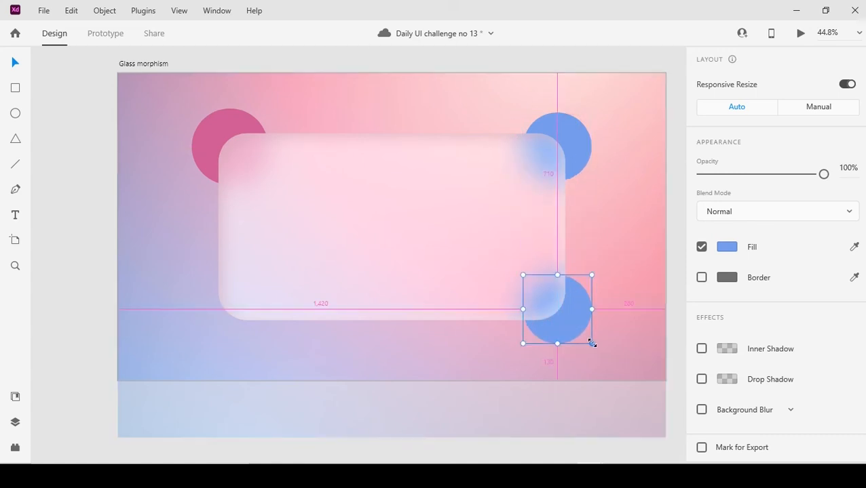
{"action": "left_click_drag", "start_coordinate": [591, 341], "coordinate": [584, 337]}
Fill the lower-right circle with the purple sampled from the background's upper-left area, made more saturated.
{"action": "left_click", "coordinate": [854, 246]}
{"action": "left_click", "coordinate": [184, 118]}
{"action": "left_click", "coordinate": [726, 247]}
{"action": "left_click_drag", "start_coordinate": [548, 205], "coordinate": [590, 205]}
{"action": "left_click", "coordinate": [473, 330]}
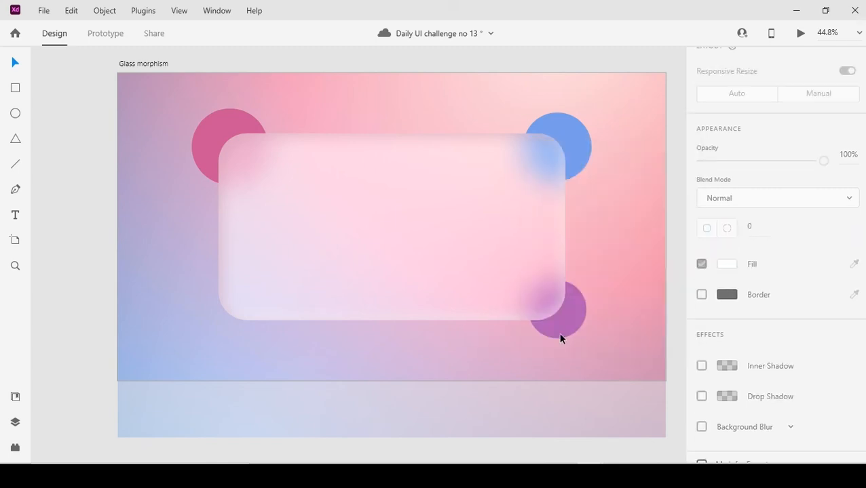
Duplicate the purple circle at the card's lower-left corner and scale the copy down slightly.
{"action": "left_click_drag", "start_coordinate": [560, 333], "coordinate": [254, 336]}
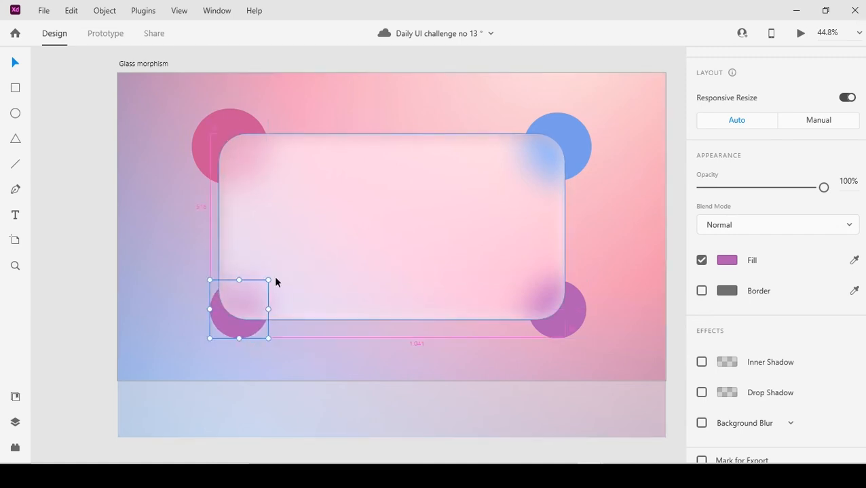
{"action": "left_click_drag", "start_coordinate": [268, 281], "coordinate": [262, 287]}
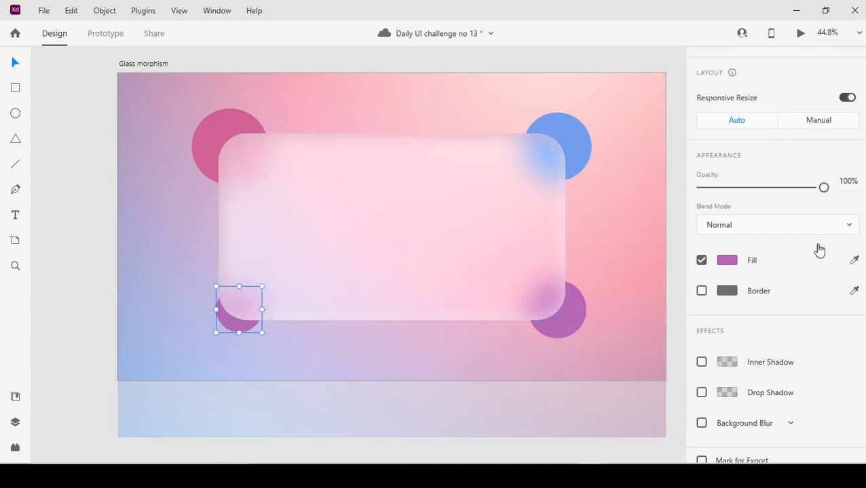
Fill the lower-left circle with the light pink sampled from the background's upper-right area, saturated to #F68190.
{"action": "left_click", "coordinate": [854, 259]}
{"action": "left_click", "coordinate": [652, 121]}
{"action": "left_click", "coordinate": [723, 259]}
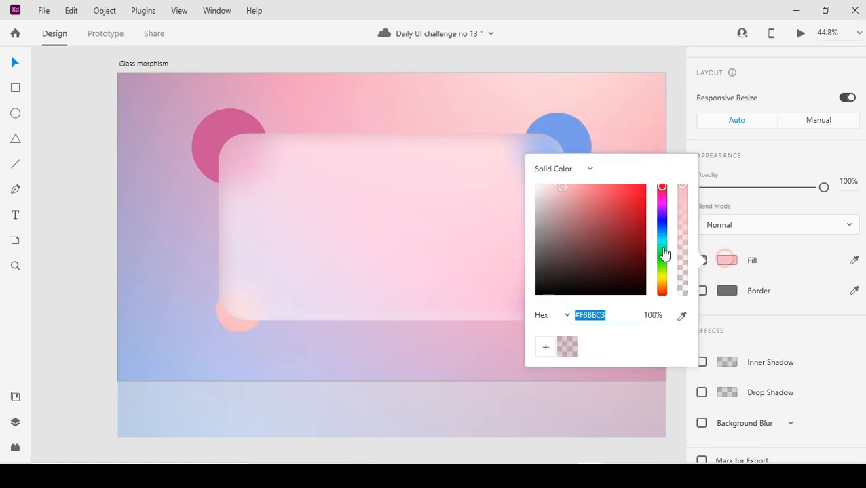
{"action": "left_click_drag", "start_coordinate": [565, 190], "coordinate": [585, 190]}
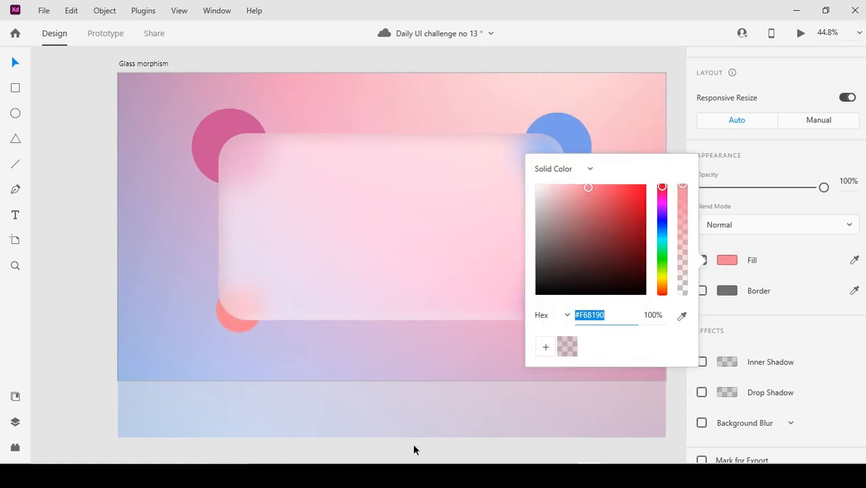
{"action": "left_click", "coordinate": [415, 449]}
Add the text "Glassmorphism" in the upper half of the glass card.
{"action": "left_click", "coordinate": [284, 214]}
{"action": "type", "text": "Glass"}
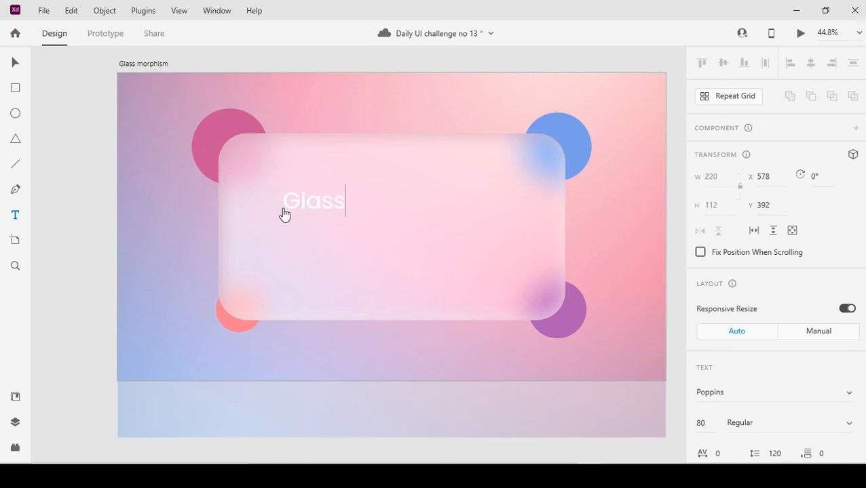
{"action": "type", "text": "morphism"}
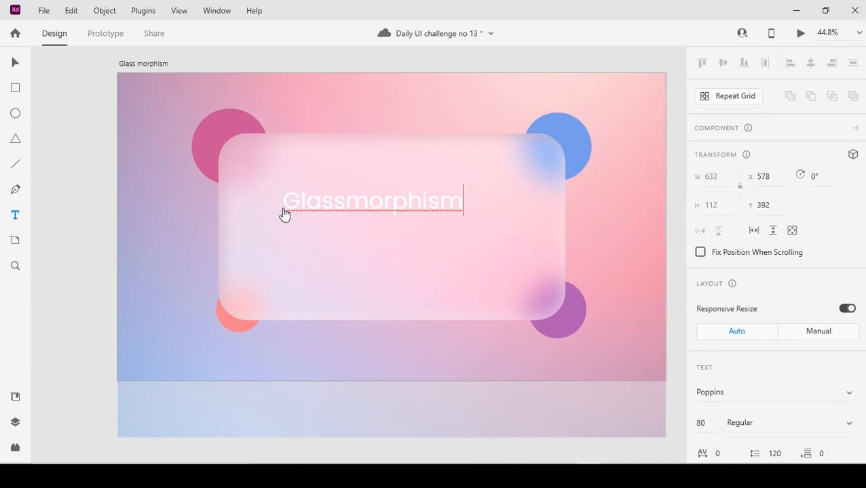
Centre the "Glassmorphism" title horizontally on the artboard and place a duplicate directly below it.
{"action": "left_click", "coordinate": [14, 62]}
{"action": "left_click_drag", "start_coordinate": [401, 195], "coordinate": [420, 233]}
{"action": "left_click", "coordinate": [810, 63]}
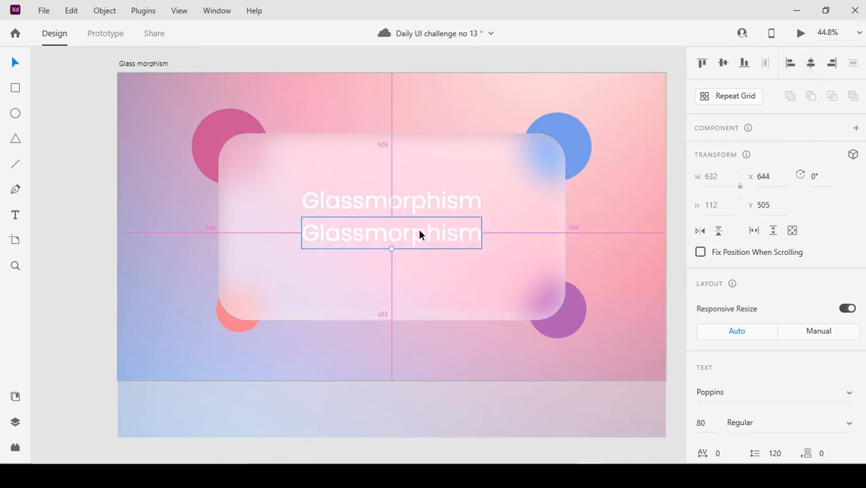
Replace the wording of the lower text copy with "New UI Trend".
{"action": "double_click", "coordinate": [419, 233]}
{"action": "type", "text": "New UI tre"}
{"action": "key", "text": "BackSpace"}
{"action": "key", "text": "BackSpace"}
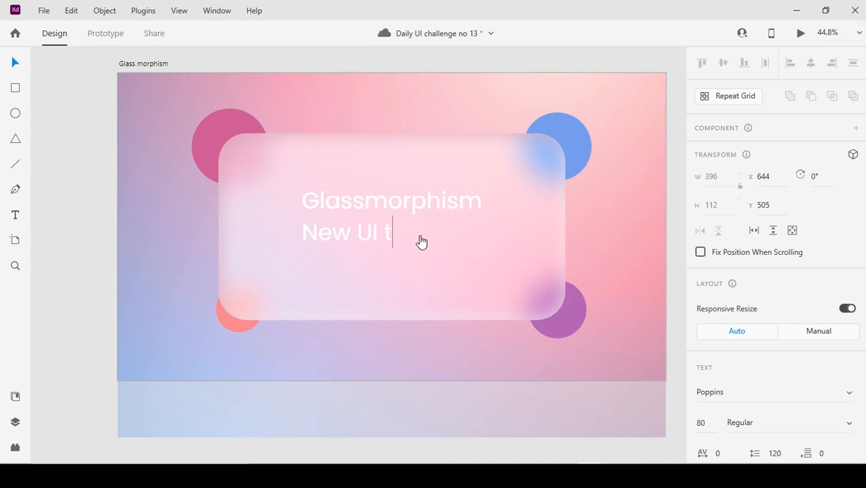
{"action": "type", "text": "rend"}
{"action": "key", "text": "Escape"}
Reduce the font size of the "New UI Trend" subtitle and centre it horizontally beneath the title.
{"action": "left_click", "coordinate": [713, 428]}
{"action": "key", "text": "Return"}
{"action": "left_click", "coordinate": [16, 66]}
{"action": "left_click", "coordinate": [811, 64]}
{"action": "left_click_drag", "start_coordinate": [389, 232], "coordinate": [392, 227]}
Move the title down close to the subtitle so that both lines sit centred on the card.
{"action": "left_click", "coordinate": [408, 195], "text": "shift"}
{"action": "left_click_drag", "start_coordinate": [409, 196], "coordinate": [410, 209]}
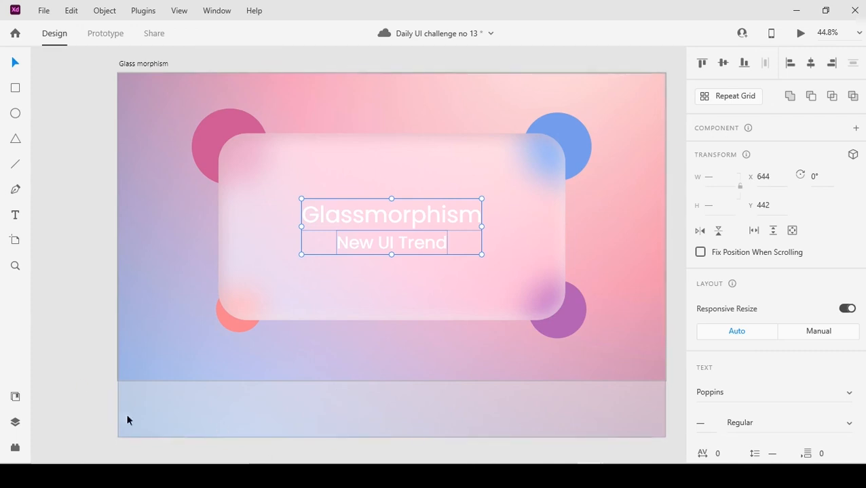
{"action": "left_click", "coordinate": [160, 432]}
Apply the saved document colour #C100AD to the "Glassmorphism" title.
{"action": "left_click", "coordinate": [390, 226]}
{"action": "left_click", "coordinate": [15, 397]}
{"action": "left_click", "coordinate": [81, 143]}
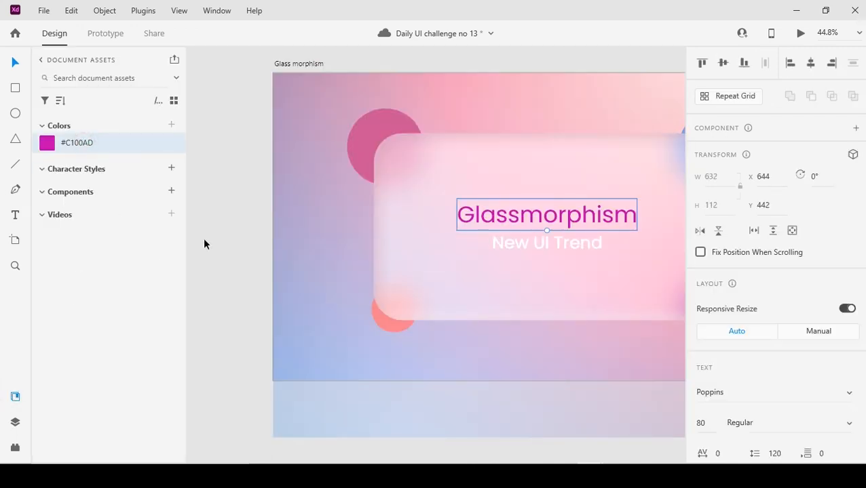
{"action": "left_click", "coordinate": [204, 247]}
Preview the Glass morphism artboard in a maximized window, examine the finished card and close the preview.
{"action": "scroll", "coordinate": [473, 265], "scroll_direction": "down", "scroll_amount": 1}
{"action": "left_click_drag", "start_coordinate": [568, 344], "coordinate": [496, 336]}
{"action": "left_click", "coordinate": [8, 398]}
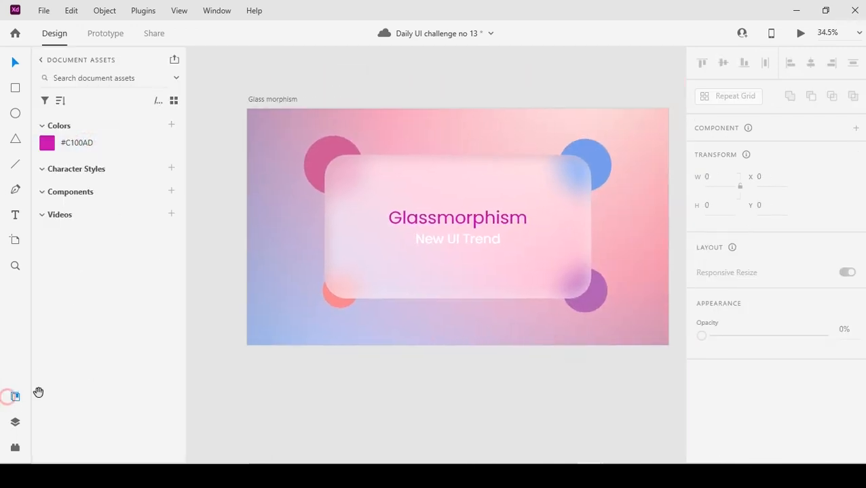
{"action": "left_click", "coordinate": [136, 108]}
{"action": "left_click", "coordinate": [801, 33]}
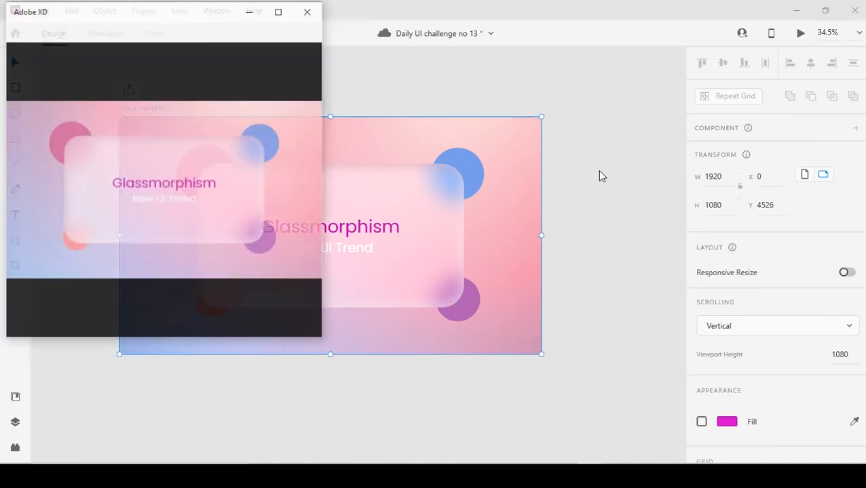
{"action": "double_click", "coordinate": [415, 8]}
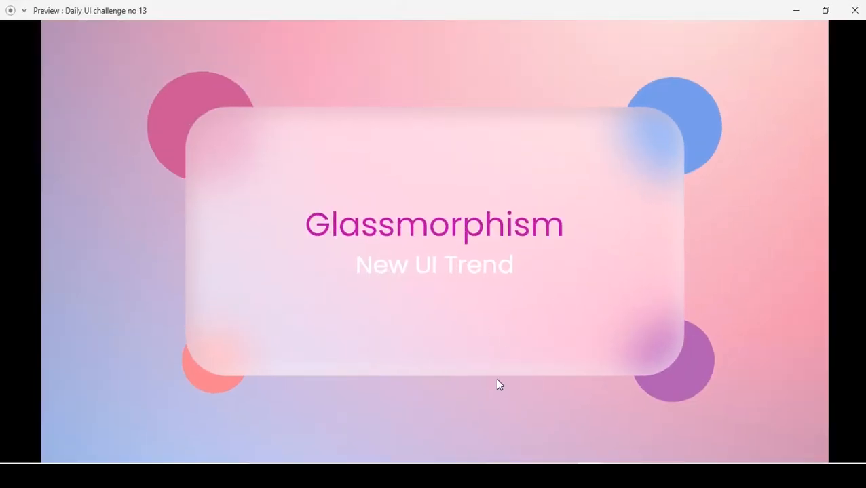
{"action": "left_click", "coordinate": [855, 12]}
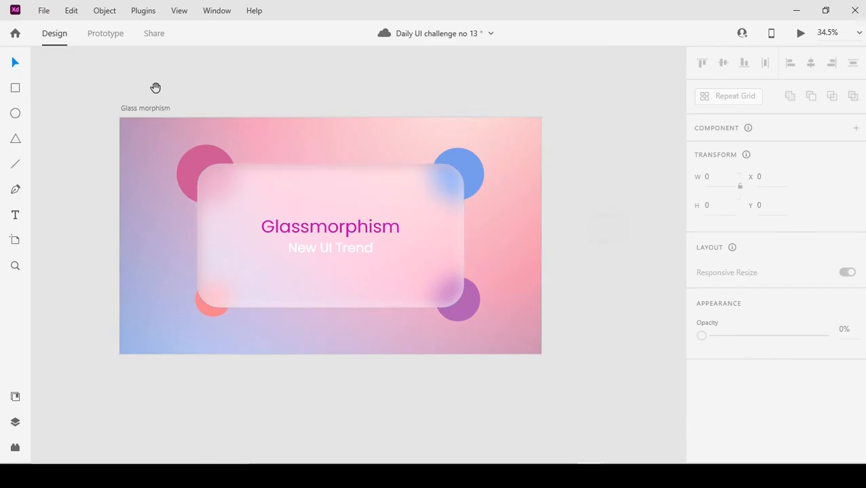